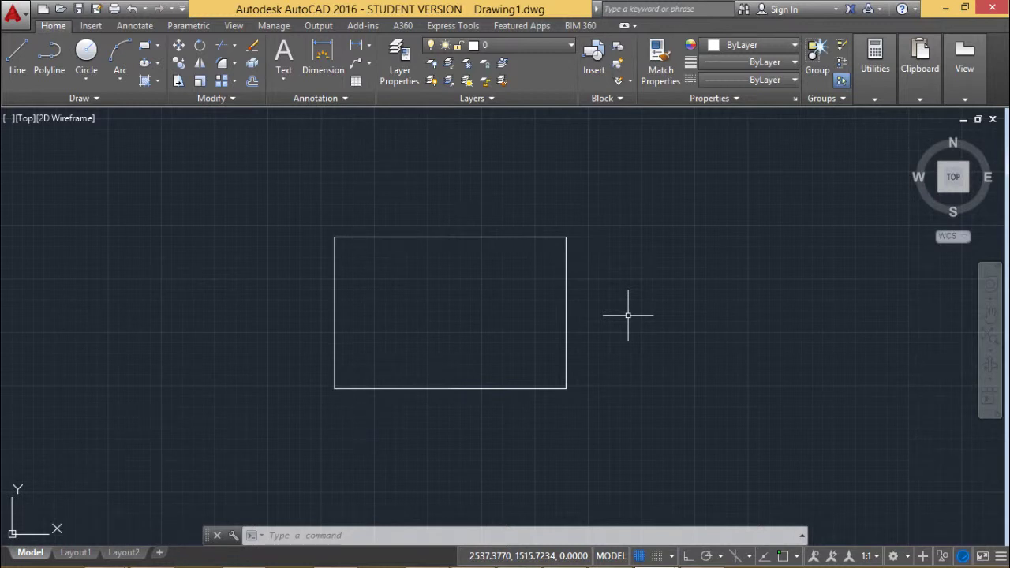
Step: Draw a rectangle with area 40000 and length 150 from a corner below the first one
type("rec")
key("Return")
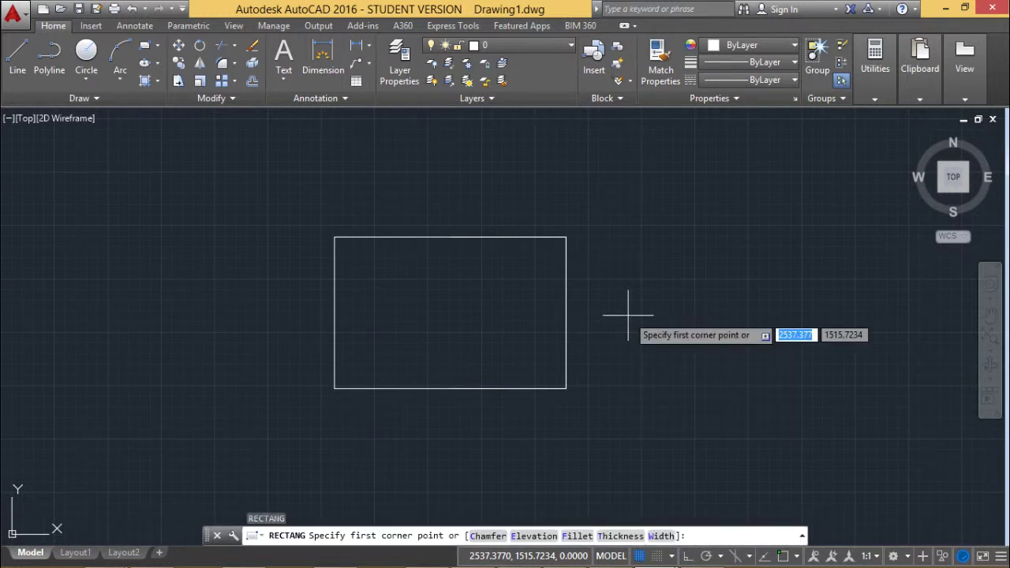
left_click(459, 424)
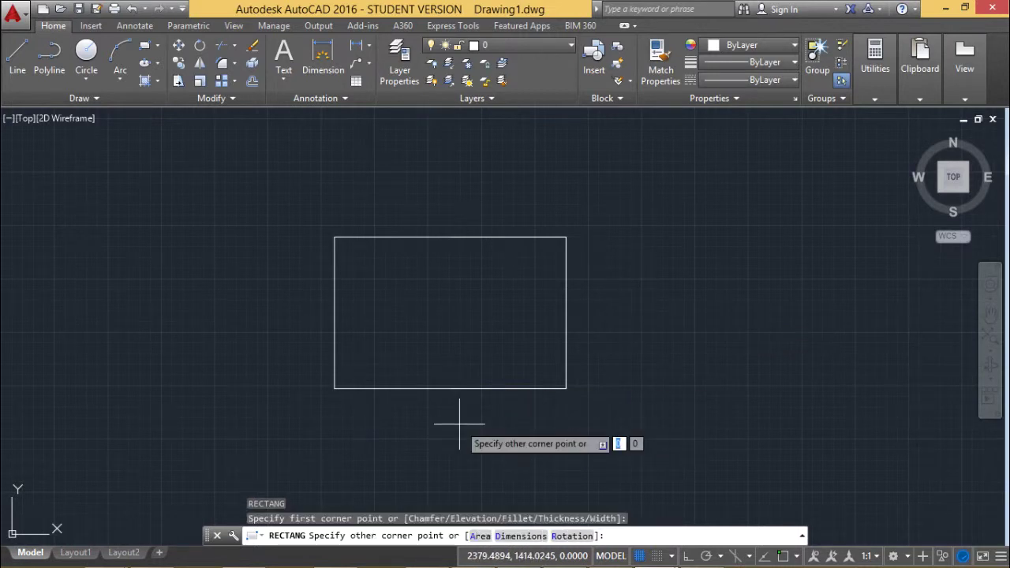
type("a")
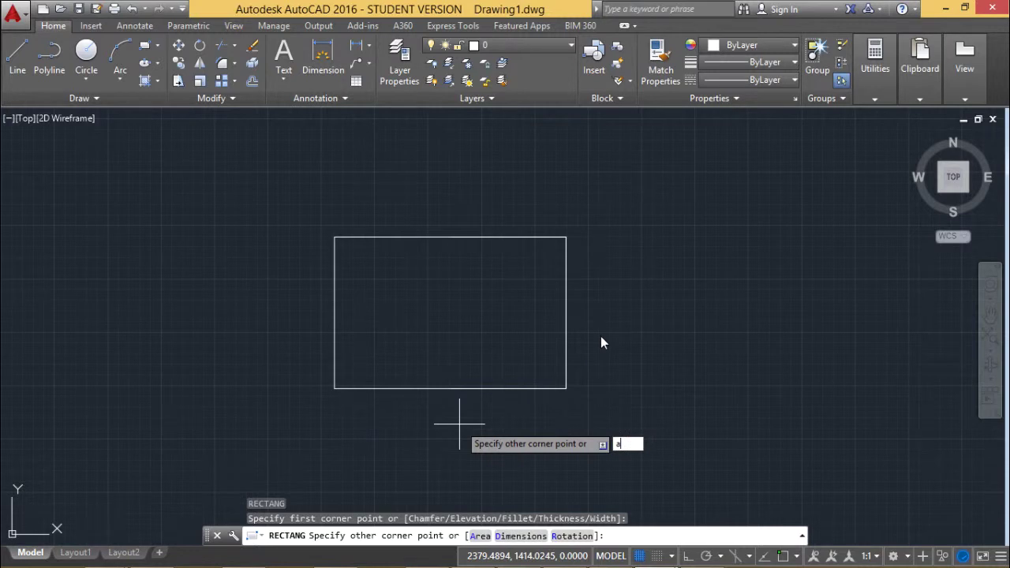
key("Return")
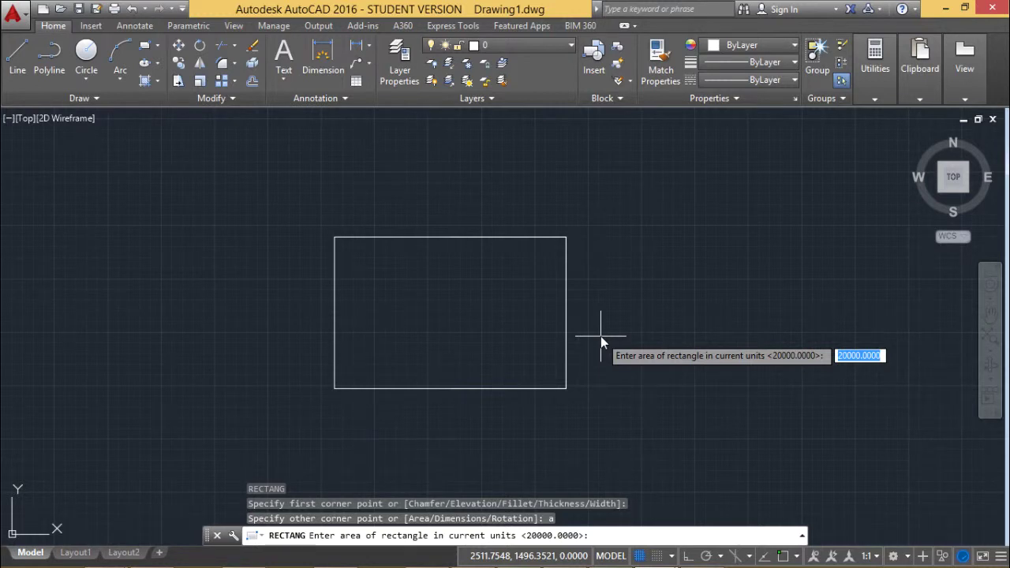
type("40000")
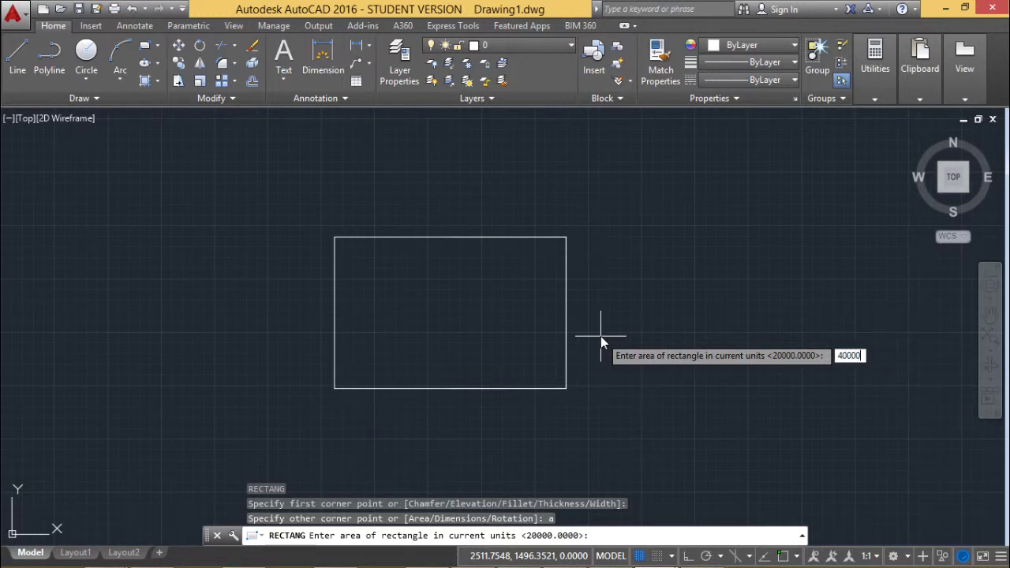
key("Return")
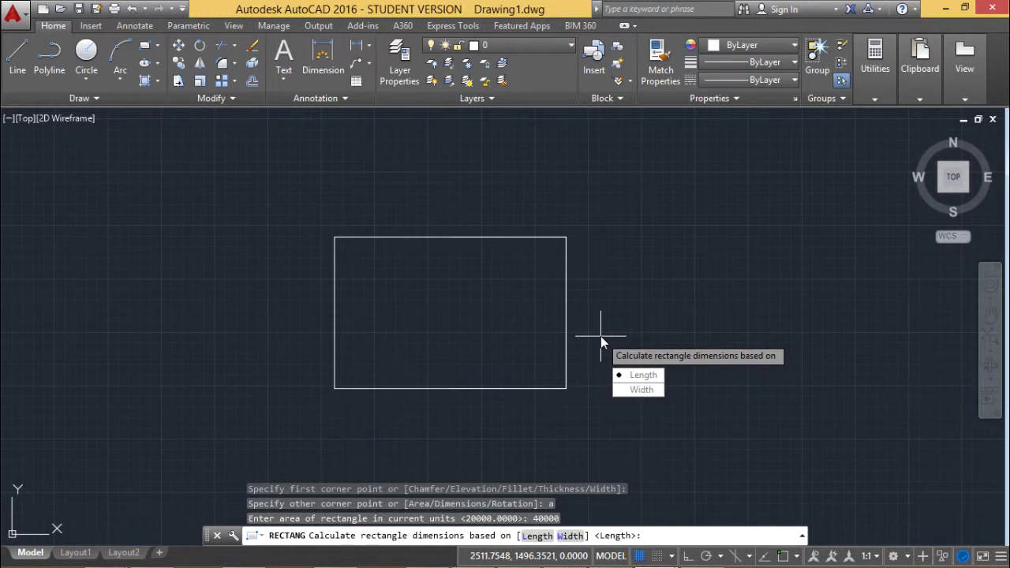
type("L")
key("Return")
type("150")
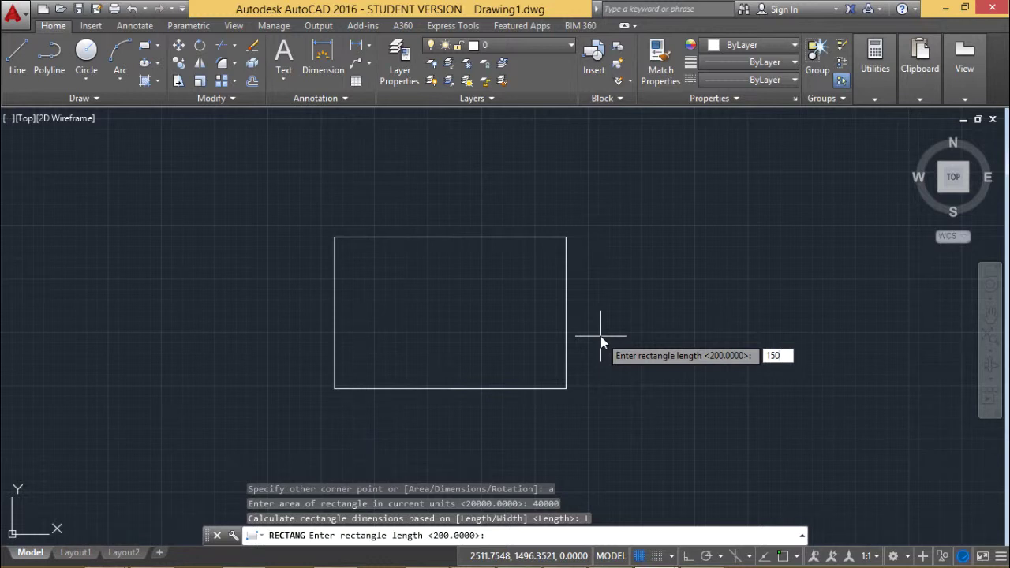
key("Return")
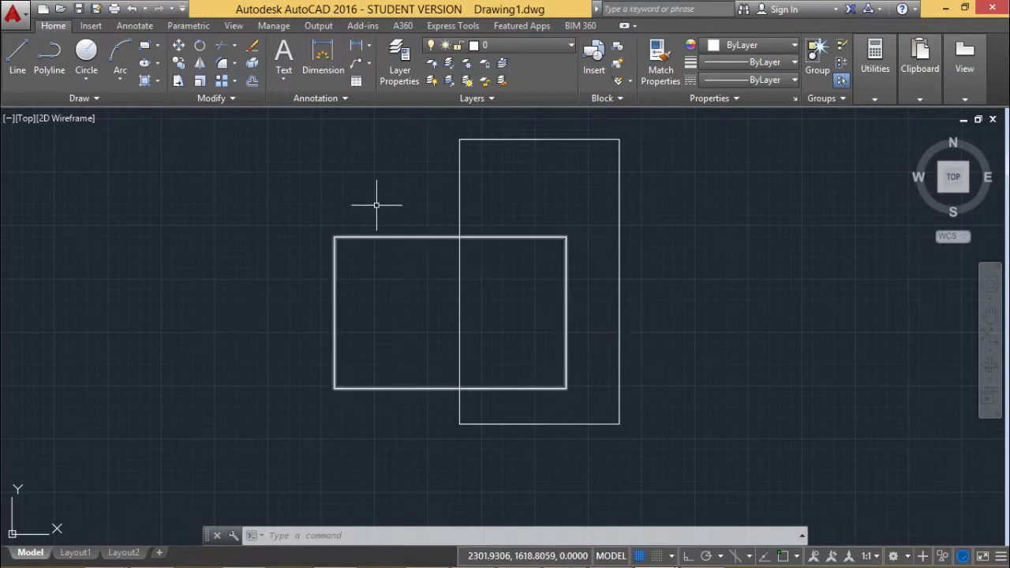
Step: Erase both rectangles and pick a lower-left first corner for a new rectangle
mouse_move(676, 447)
left_mouse_down()
mouse_move(425, 353)
mouse_move(398, 329)
mouse_move(421, 293)
left_mouse_up()
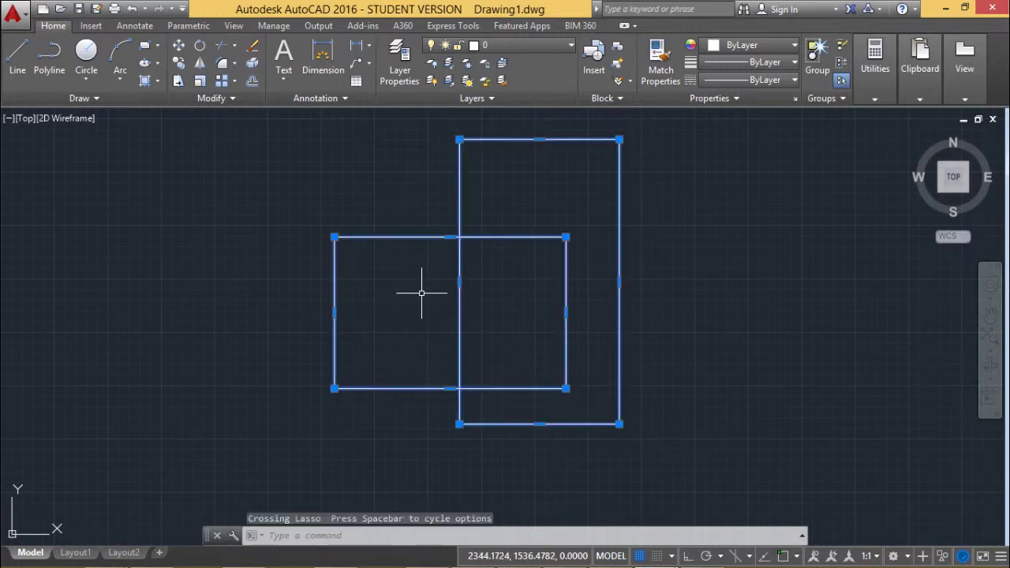
key("Delete")
type("REC")
key("Return")
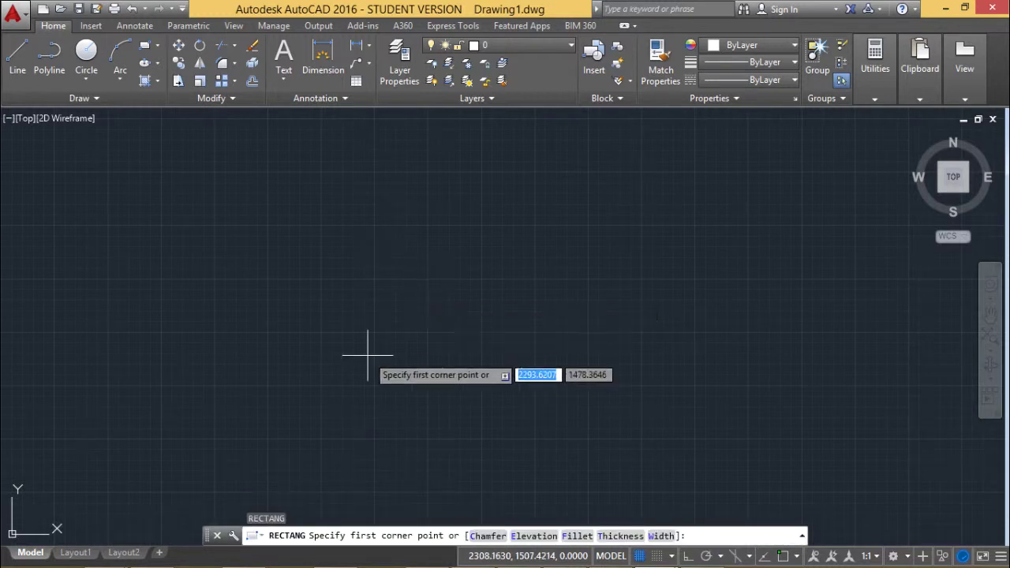
left_click(259, 502)
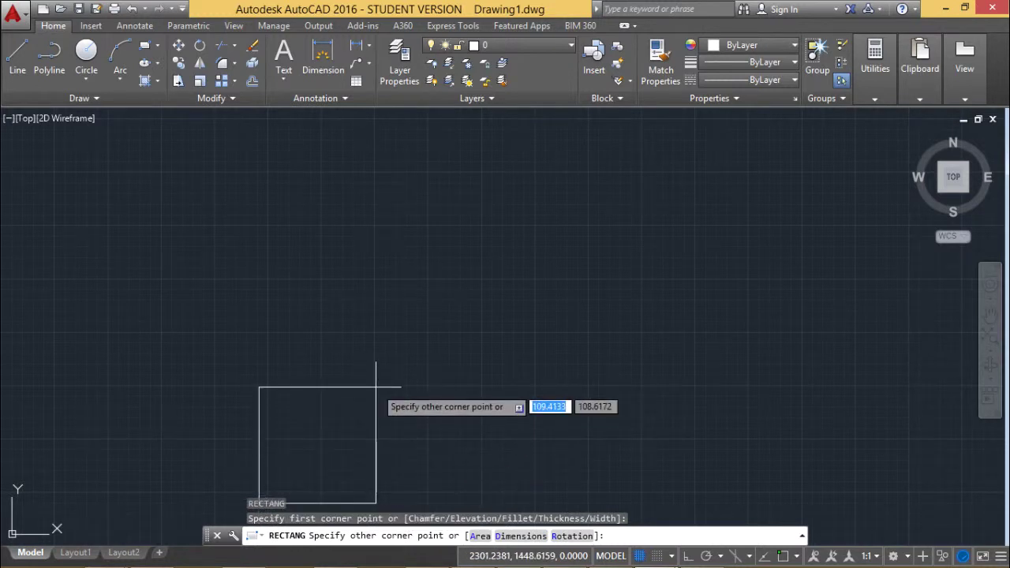
Step: Give the new rectangle dimensions of length 250 and width 300
type("d")
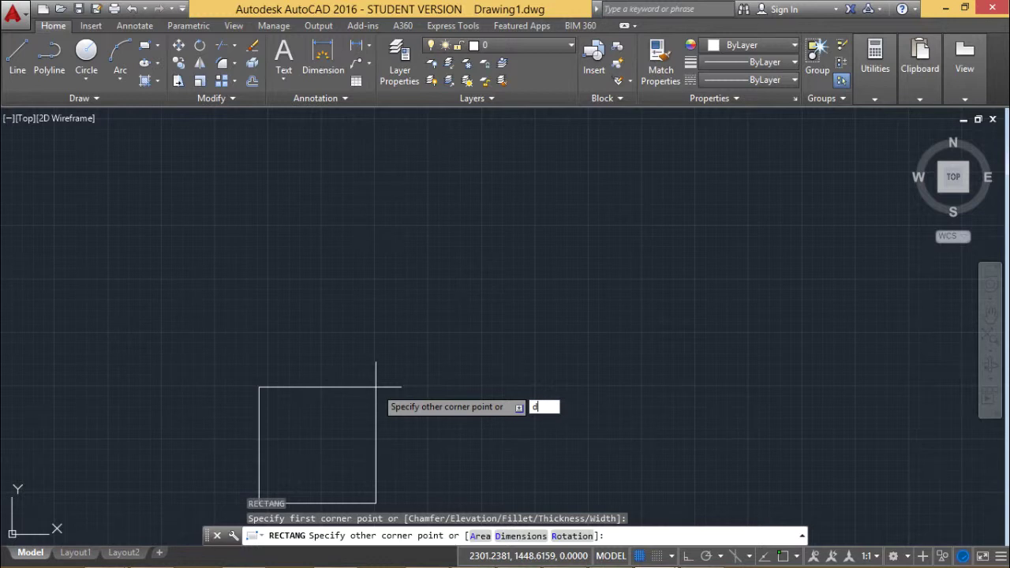
key("Return")
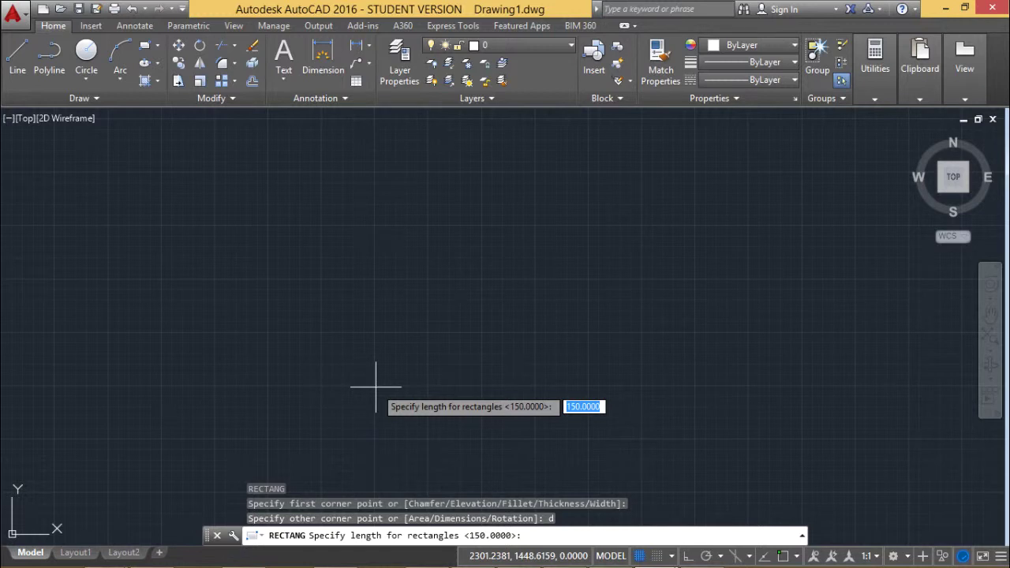
type("100")
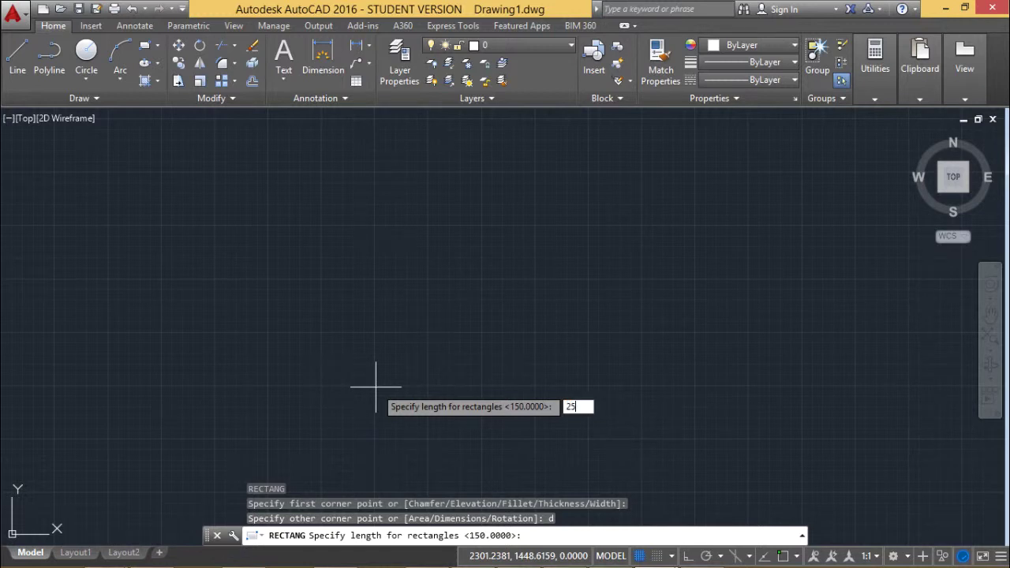
key("Return")
key("Return")
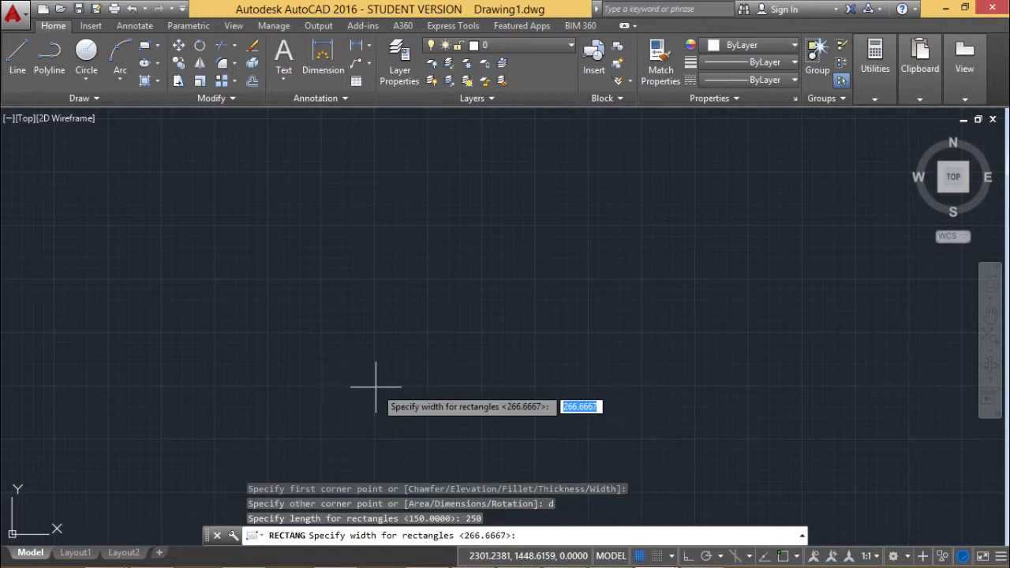
type("300")
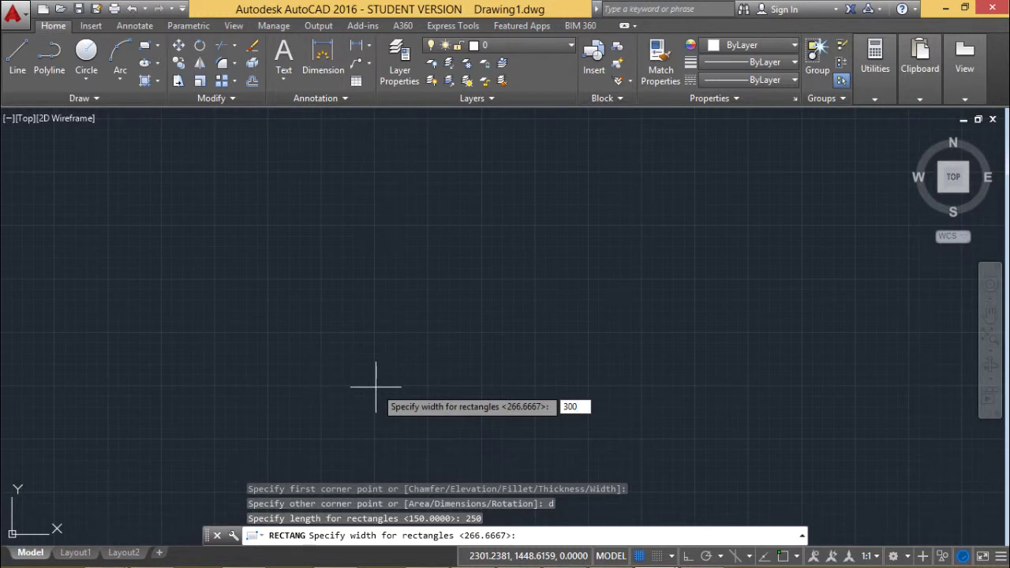
key("Return")
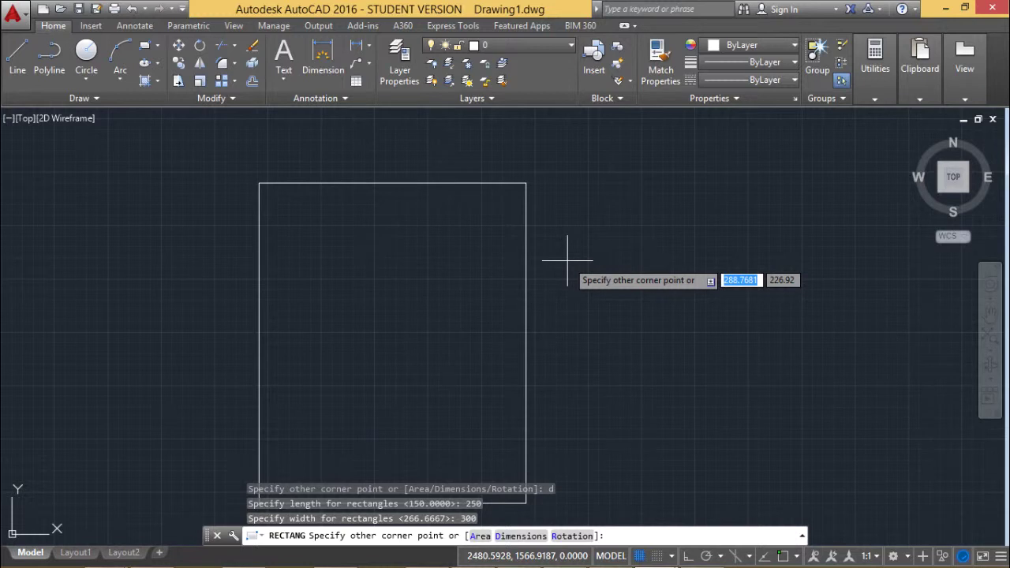
type("rec")
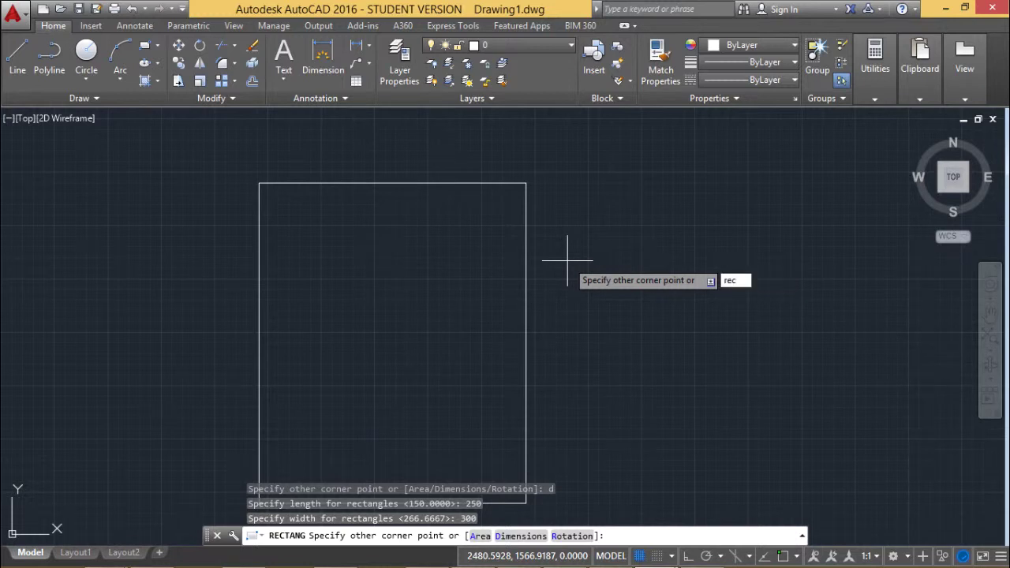
Step: Restart RECTANG with dimensions of length 300 and width 250
key("Return")
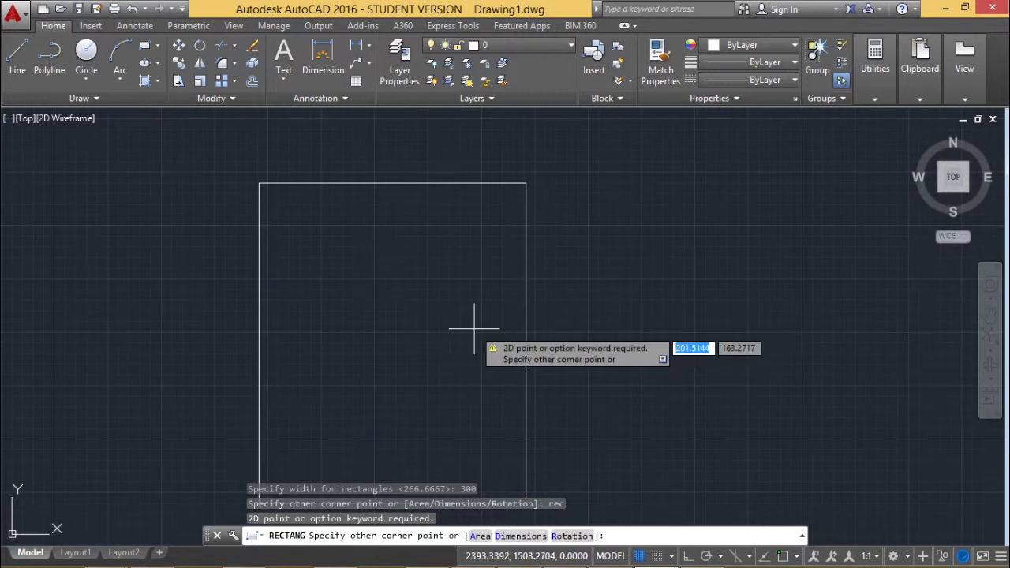
type("d")
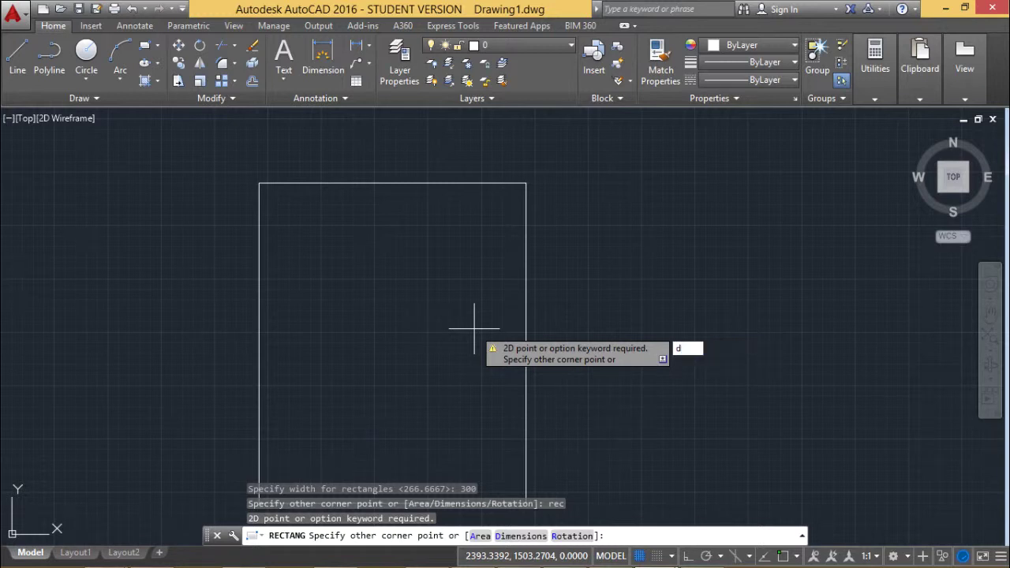
key("Return")
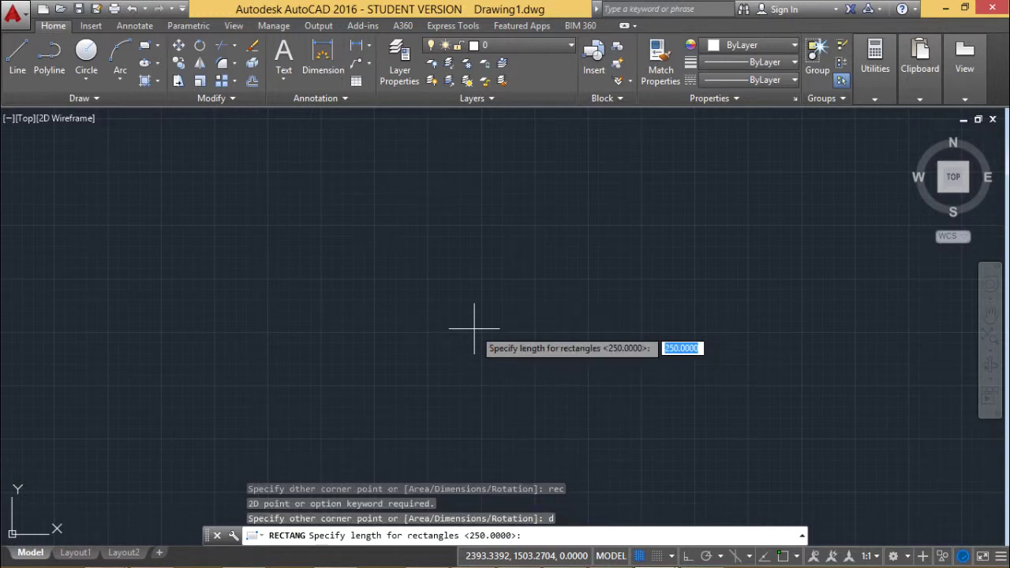
type("300")
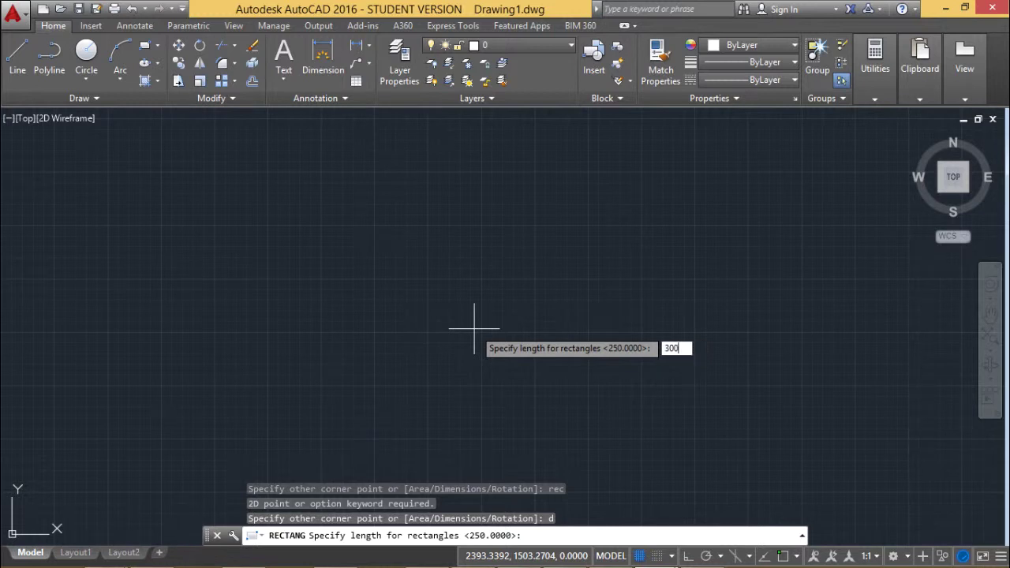
key("Return")
type("250")
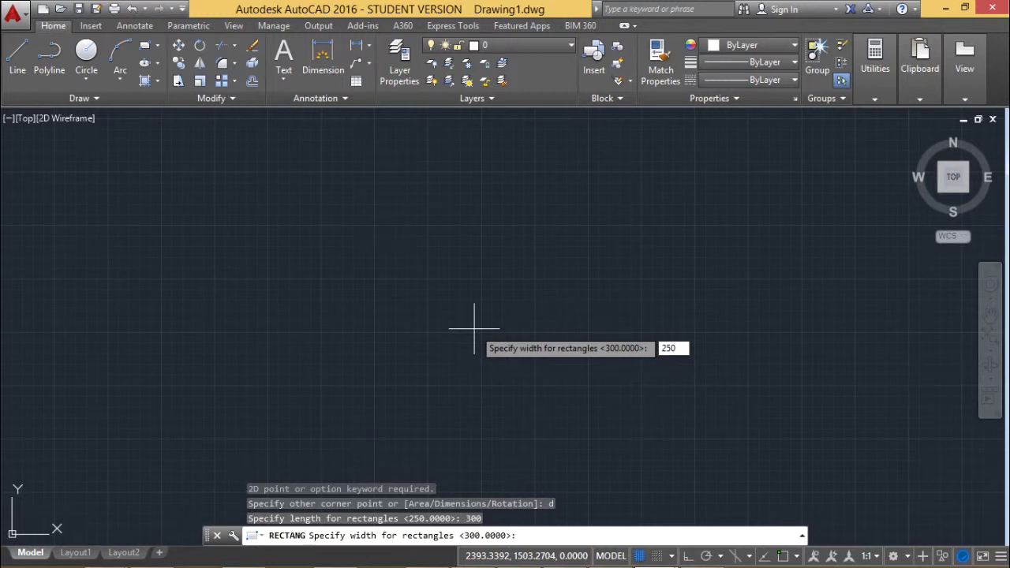
key("Return")
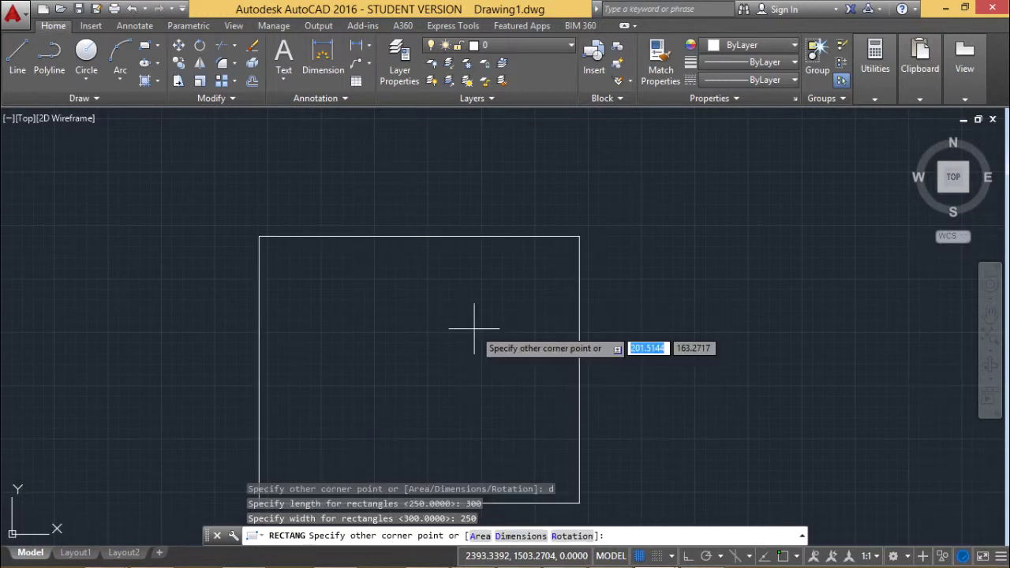
Step: Set a 30° rectangle rotation, then cancel the command without drawing
type("r")
key("Return")
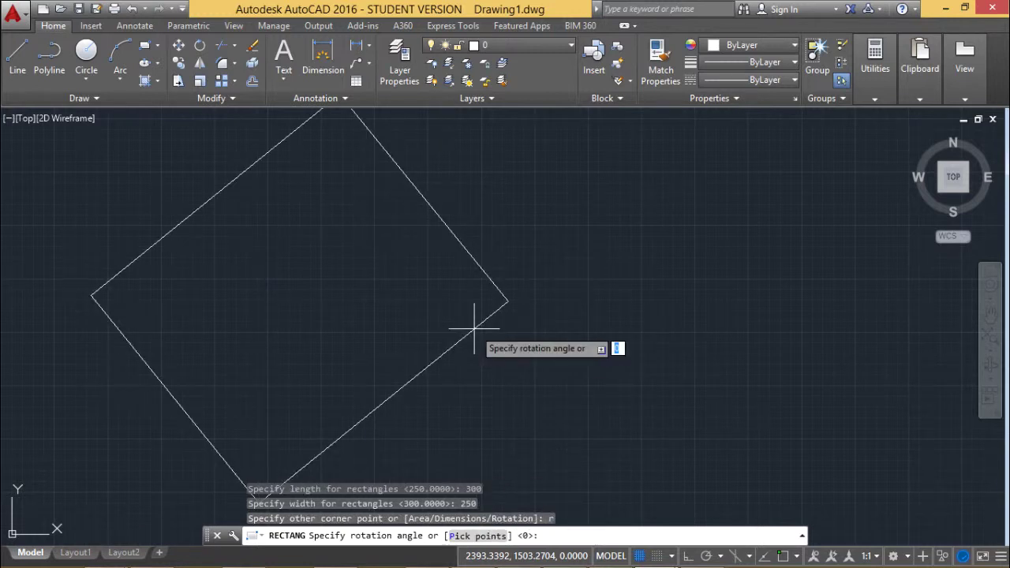
type("30")
key("Return")
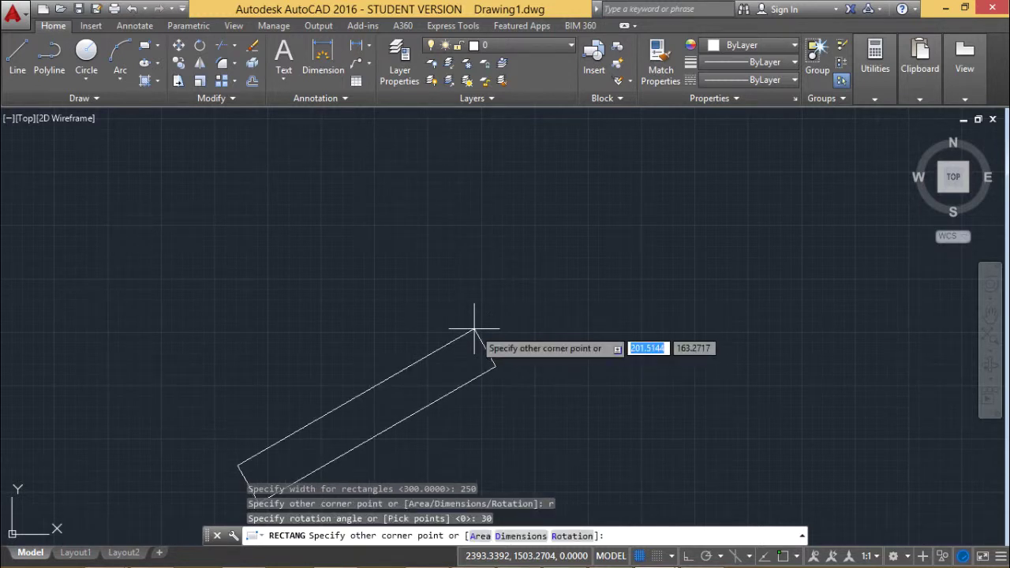
key("Return")
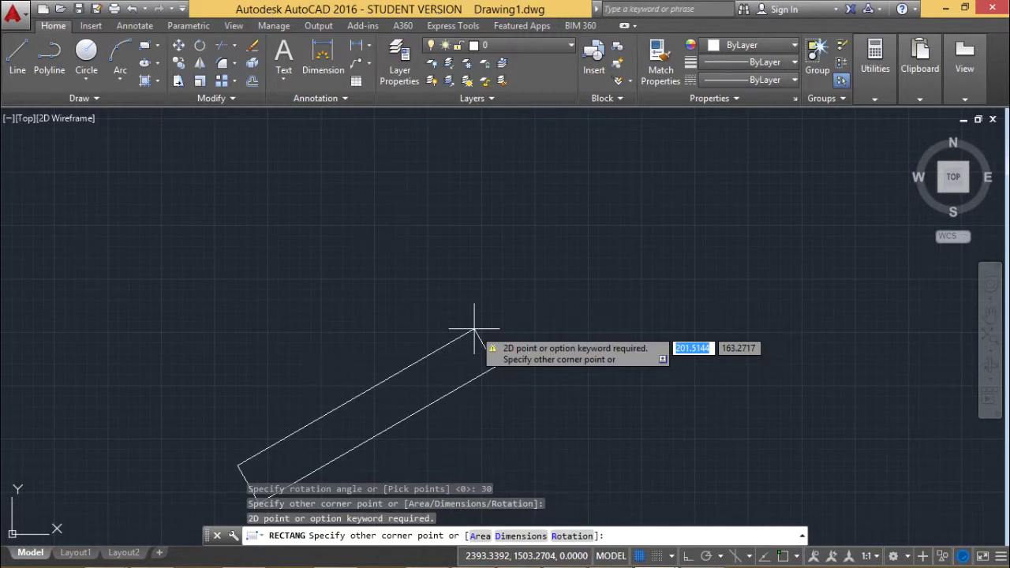
key("Escape")
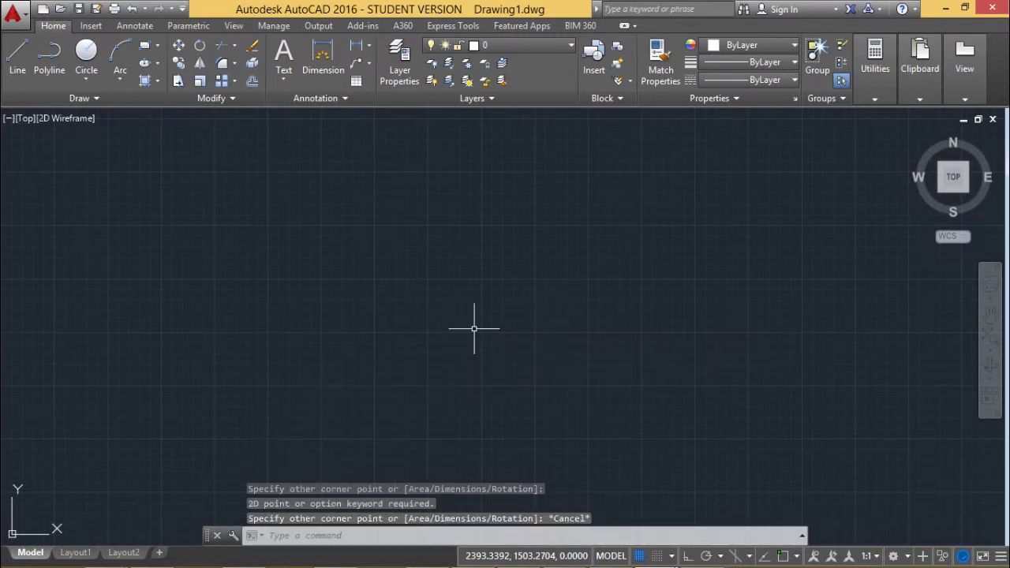
Step: Draw a 30°-rotated rectangle with fillet radius 30 between two picked corners
type("REC")
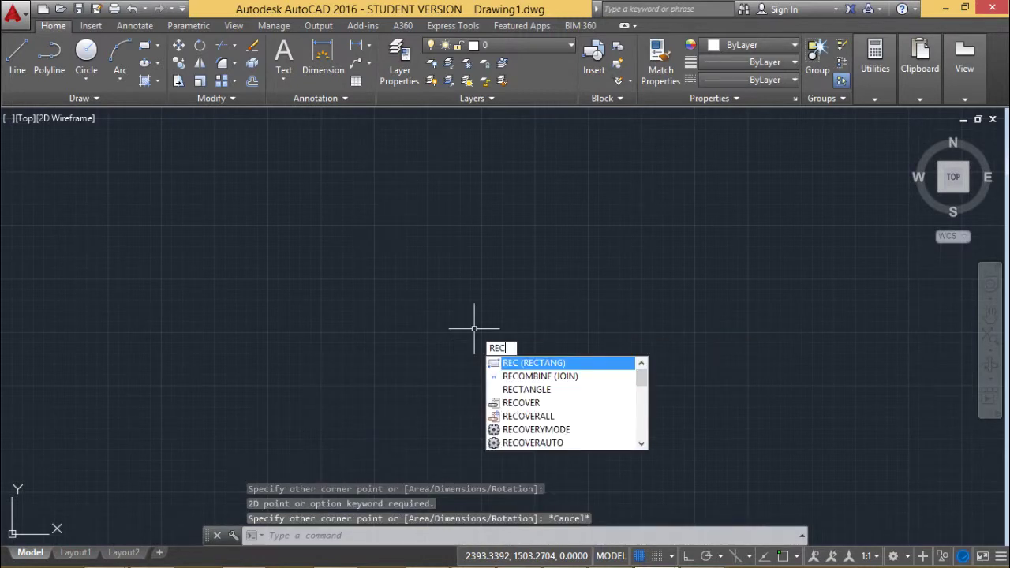
key("Return")
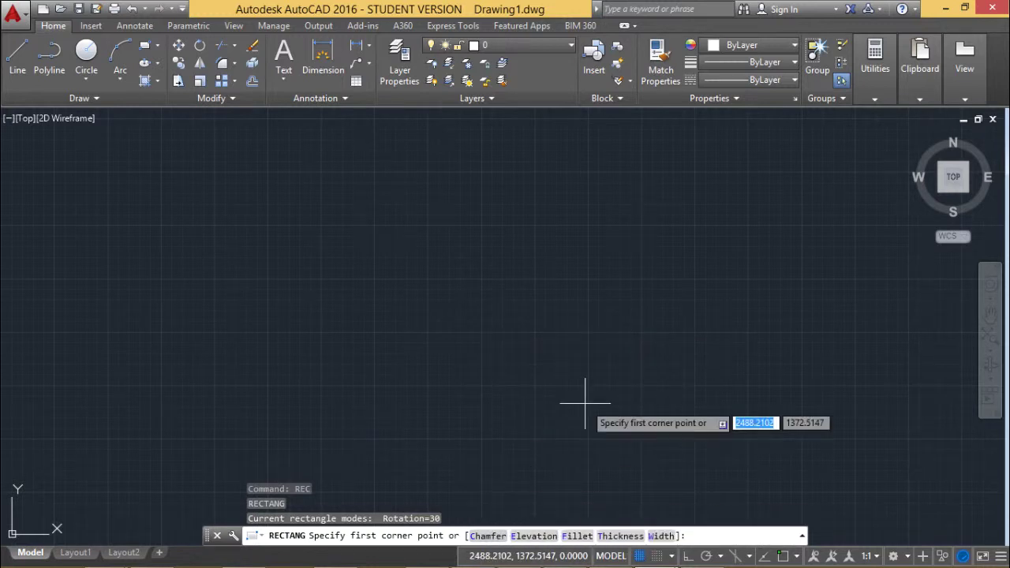
type("f")
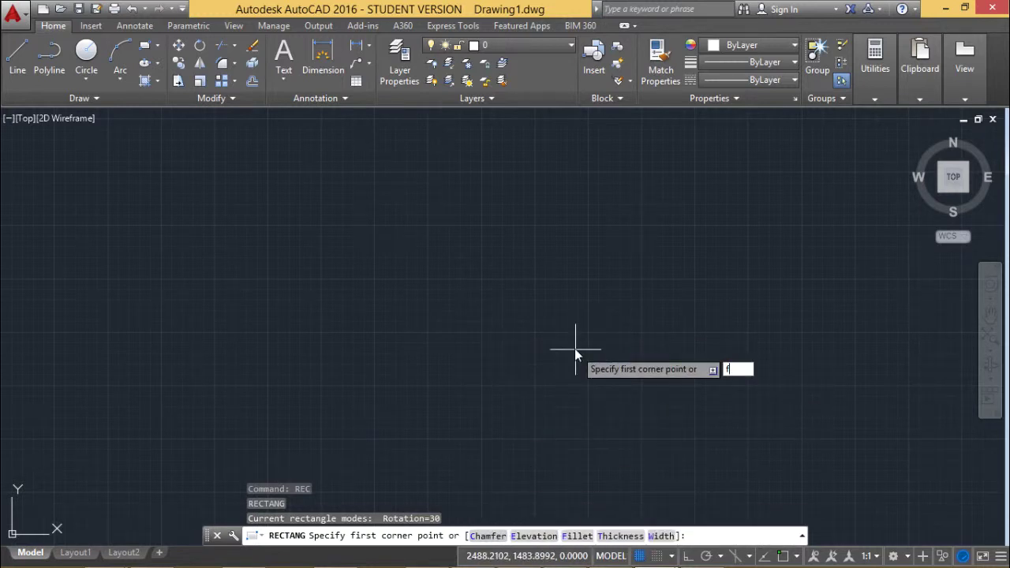
key("Return")
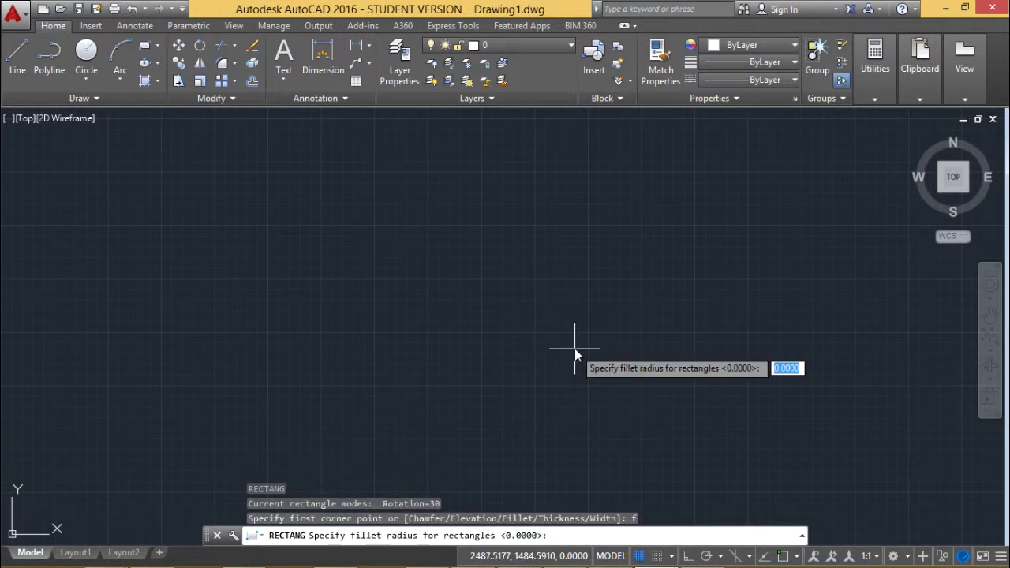
type("30")
key("Return")
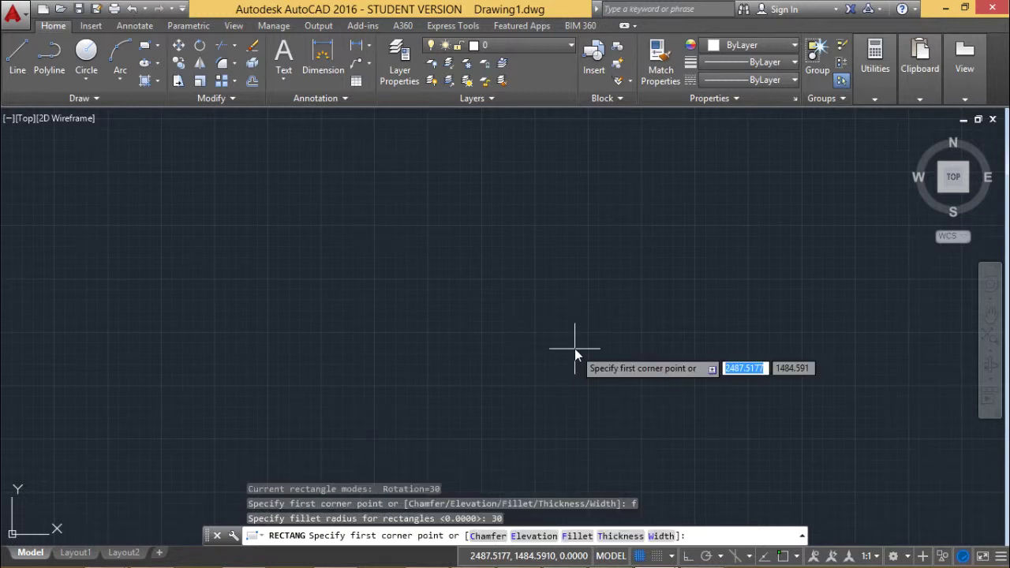
left_click(383, 398)
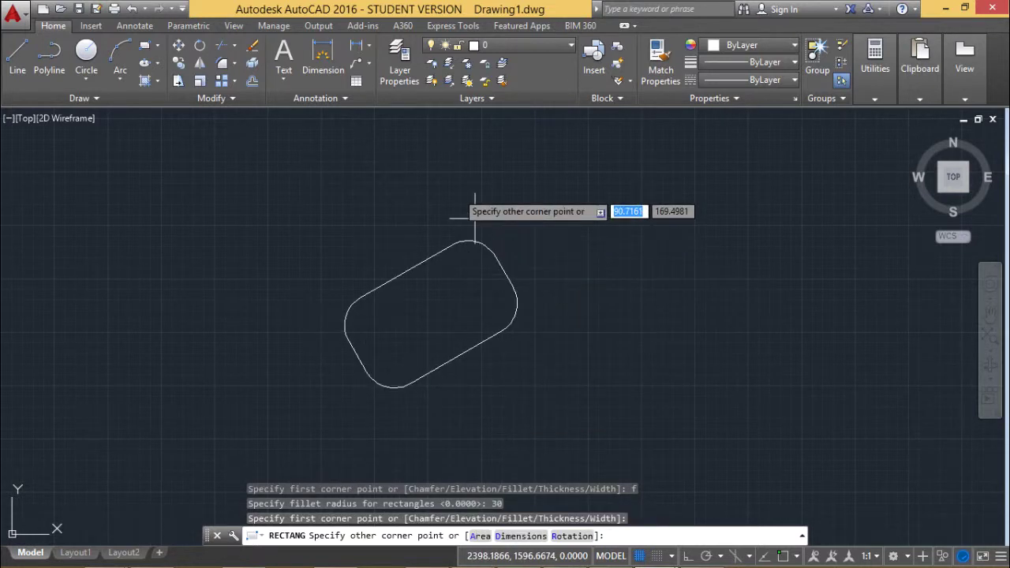
left_click(447, 164)
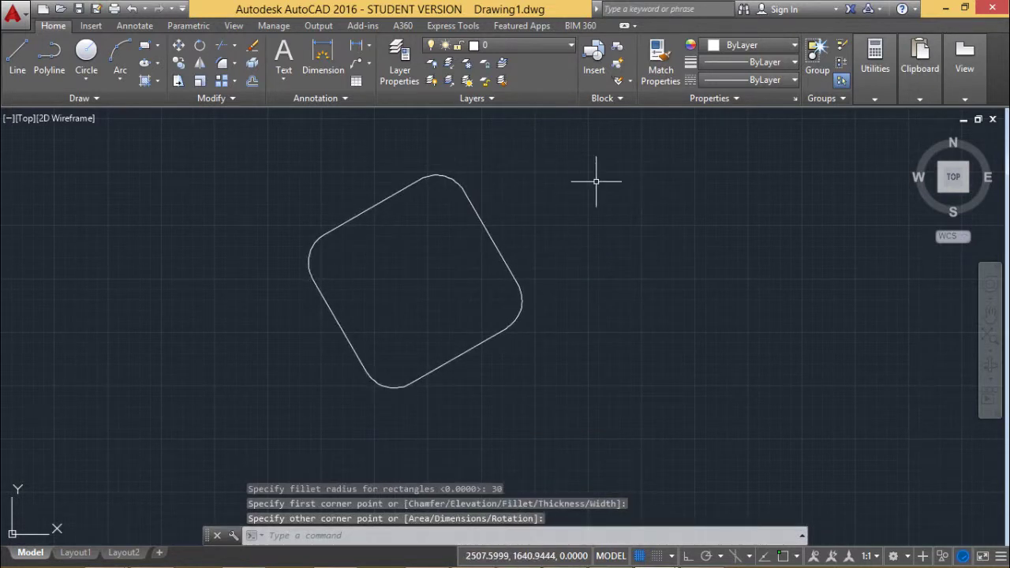